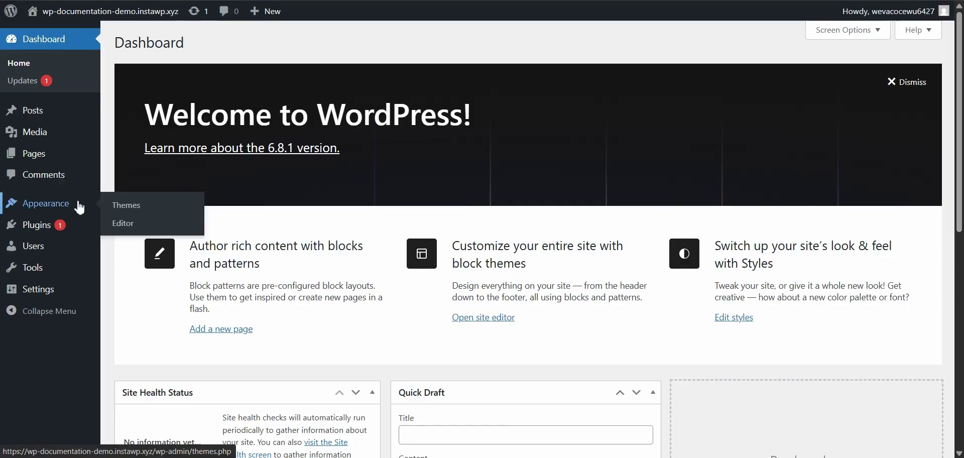
# Search the theme directory for 'wp documentation', then install and activate the WP Documentation theme.
pyautogui.click(126, 206)
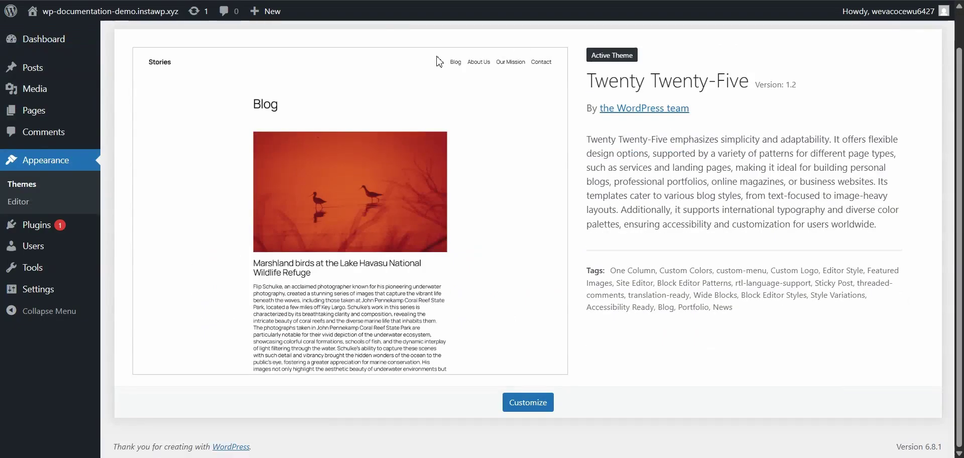
pyautogui.scroll(1, 439, 61)
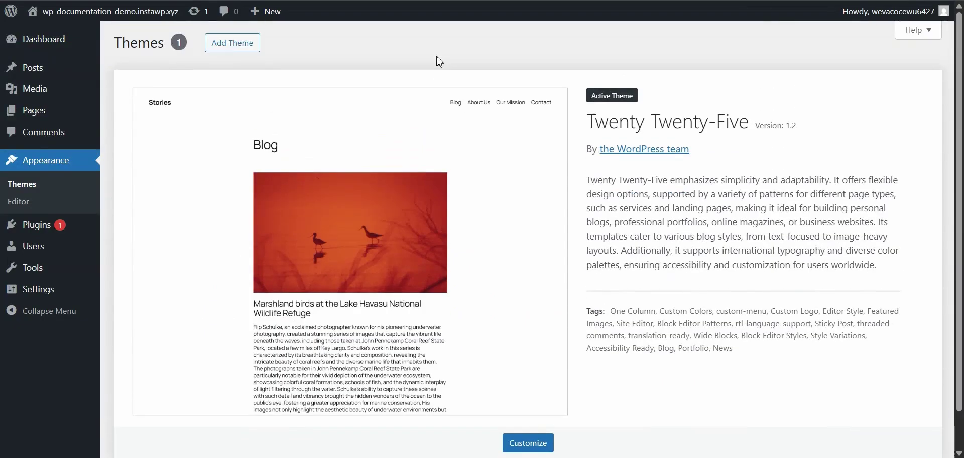
pyautogui.click(248, 48)
pyautogui.click(789, 85)
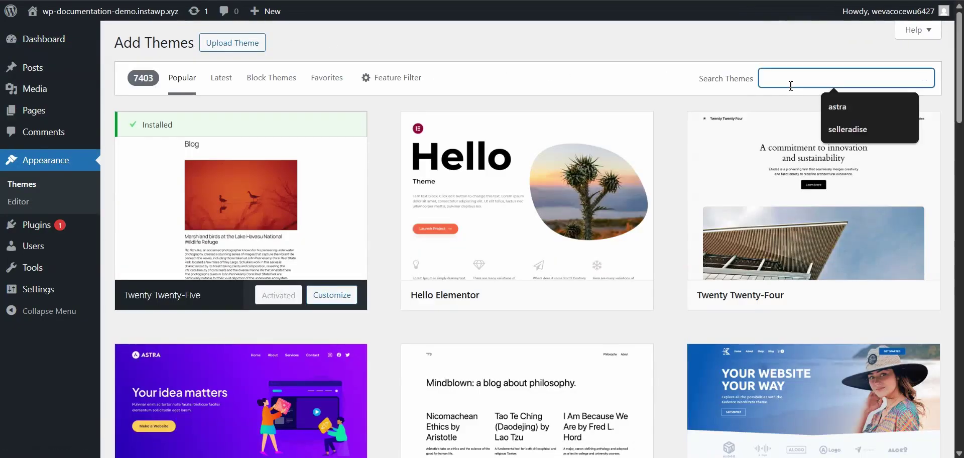
pyautogui.write('wp documenta')
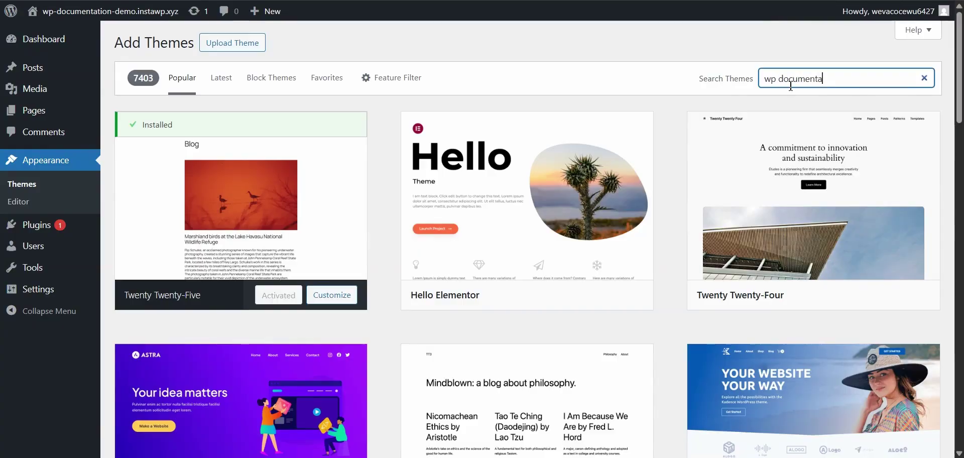
pyautogui.write('tion')
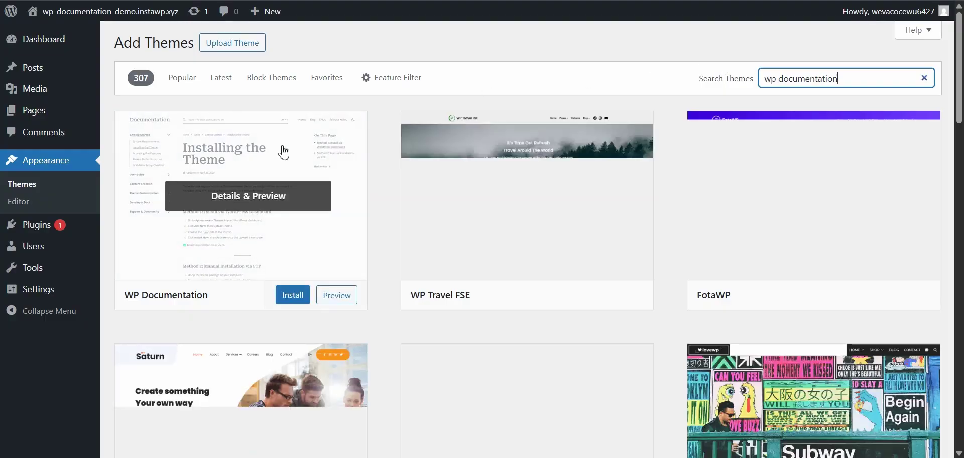
pyautogui.click(294, 295)
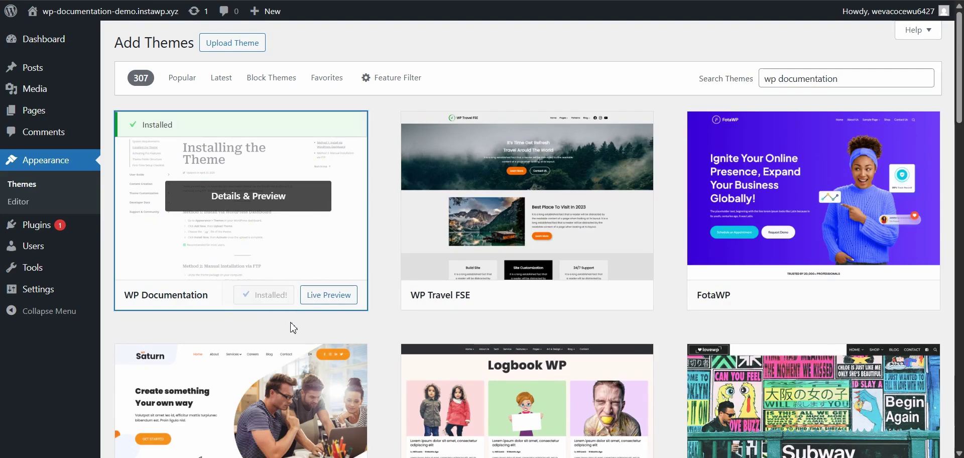
pyautogui.click(279, 303)
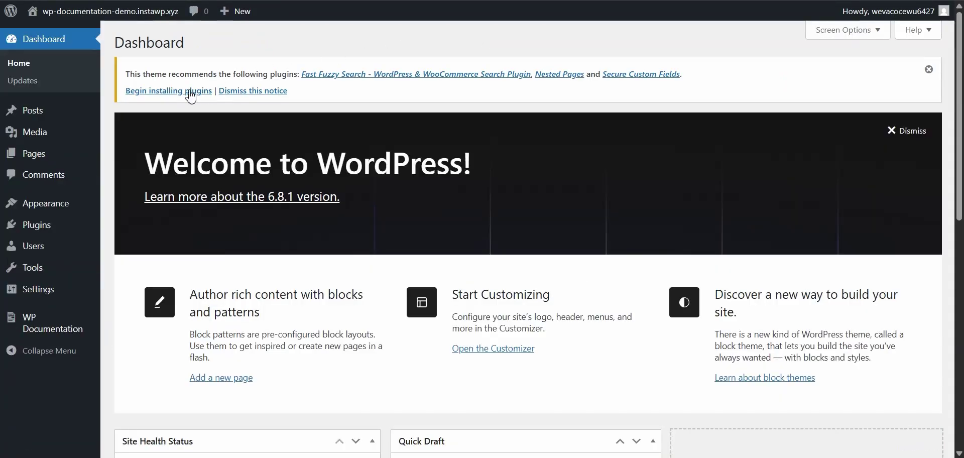
# Install the recommended Fast Fuzzy Search, Nested Pages and Secure Custom Fields plugins.
pyautogui.click(191, 95)
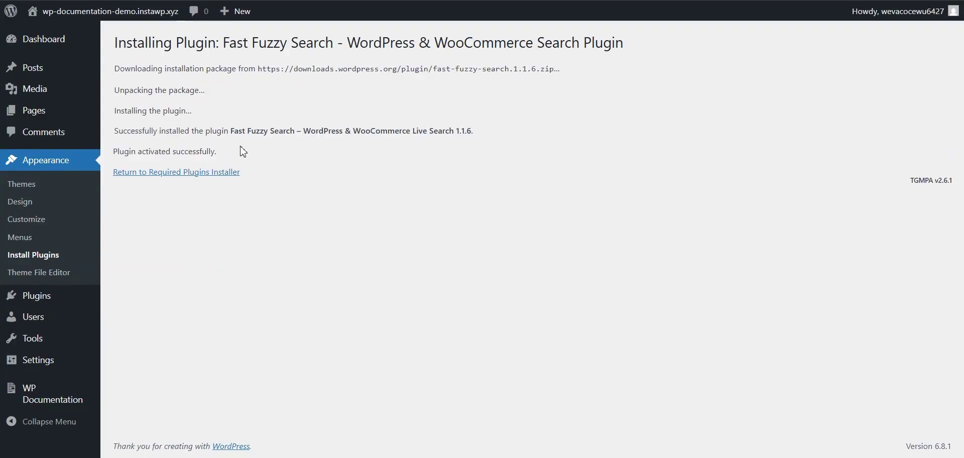
pyautogui.click(215, 173)
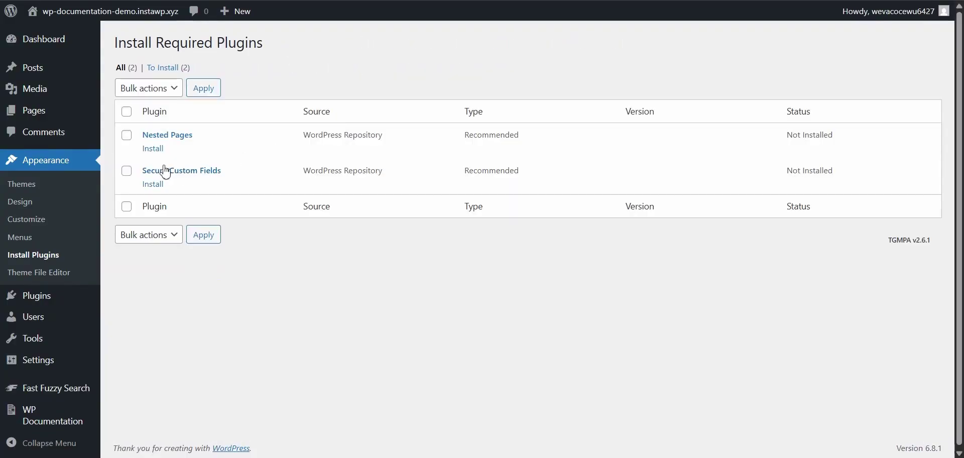
pyautogui.click(160, 151)
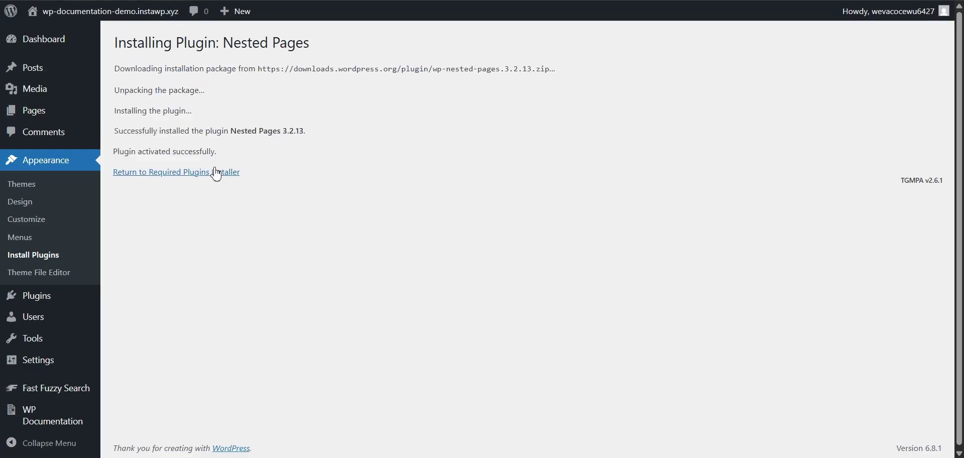
pyautogui.click(216, 173)
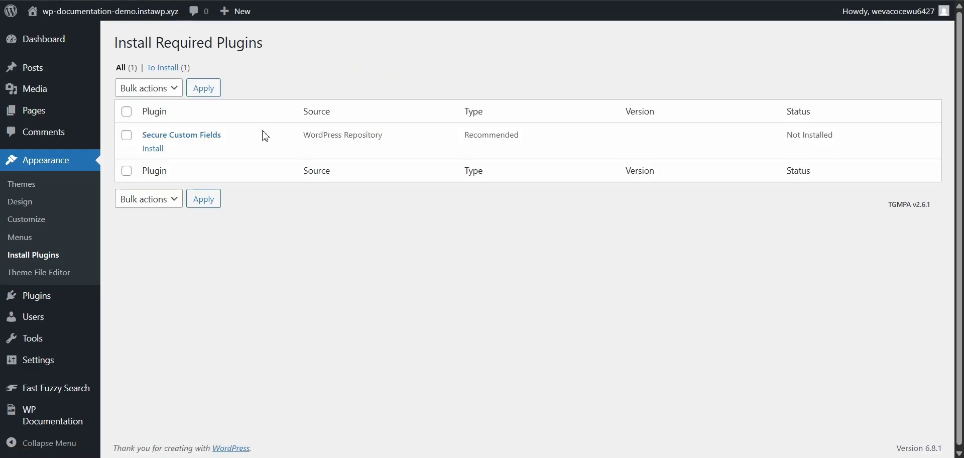
pyautogui.click(154, 148)
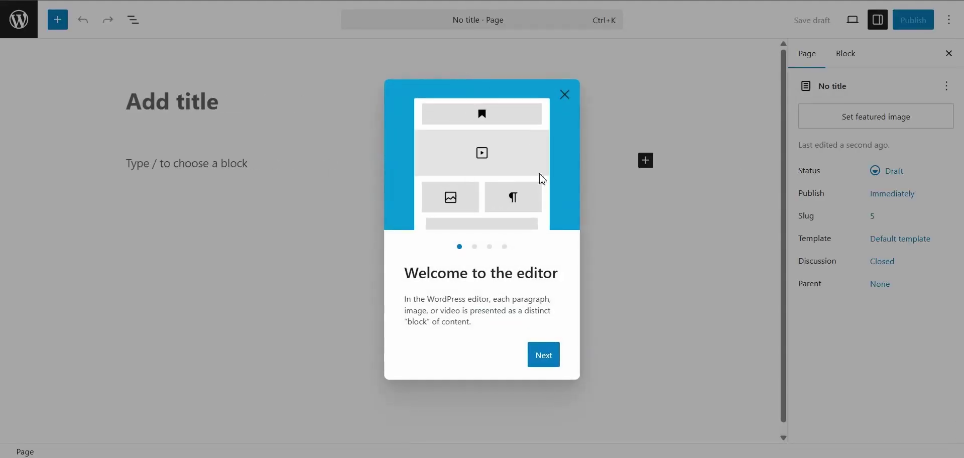
# Dismiss the welcome guide, then publish a page titled 'Docs' with the Docs (Home) template.
pyautogui.click(545, 360)
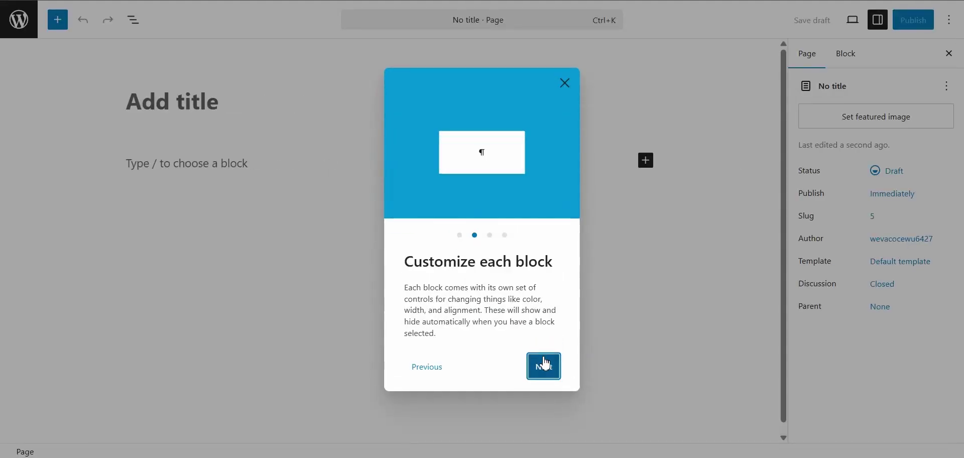
pyautogui.click(546, 363)
pyautogui.click(546, 361)
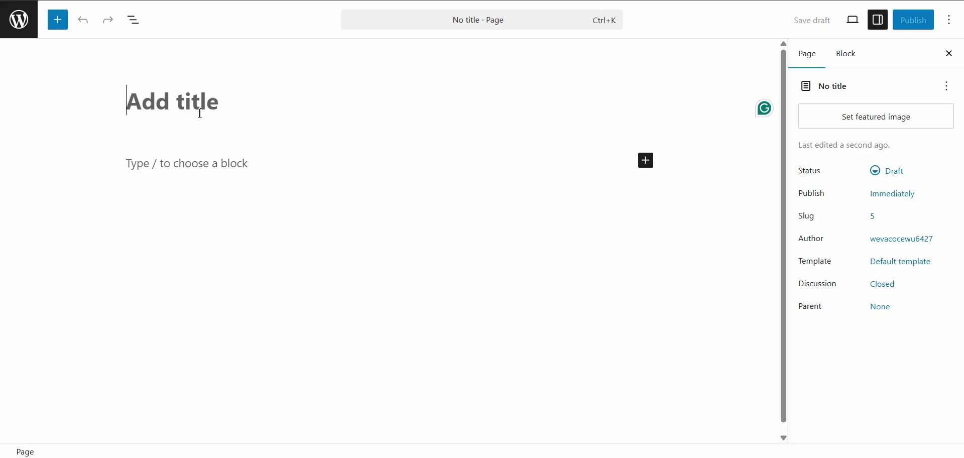
pyautogui.write('Docs')
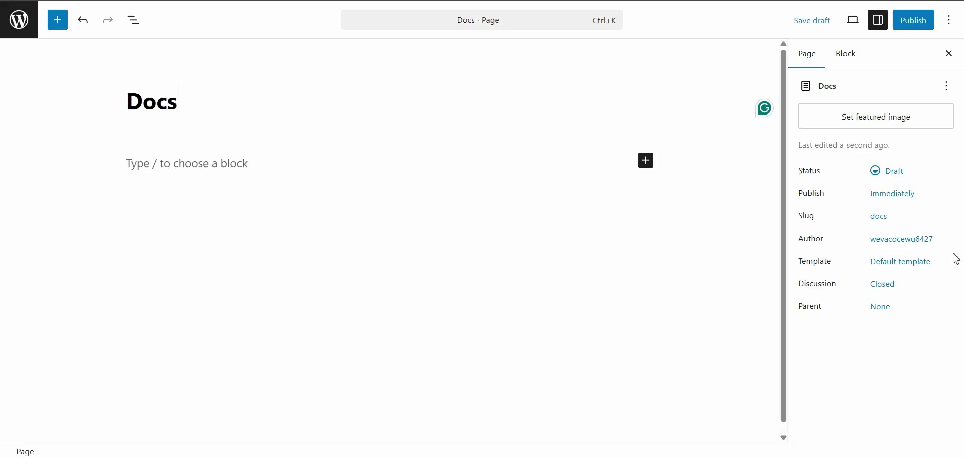
pyautogui.click(905, 266)
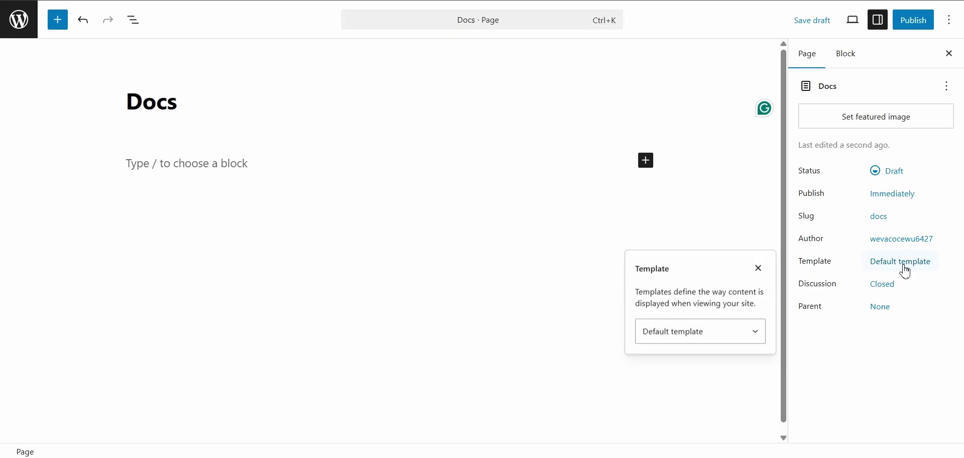
pyautogui.click(715, 331)
pyautogui.click(696, 368)
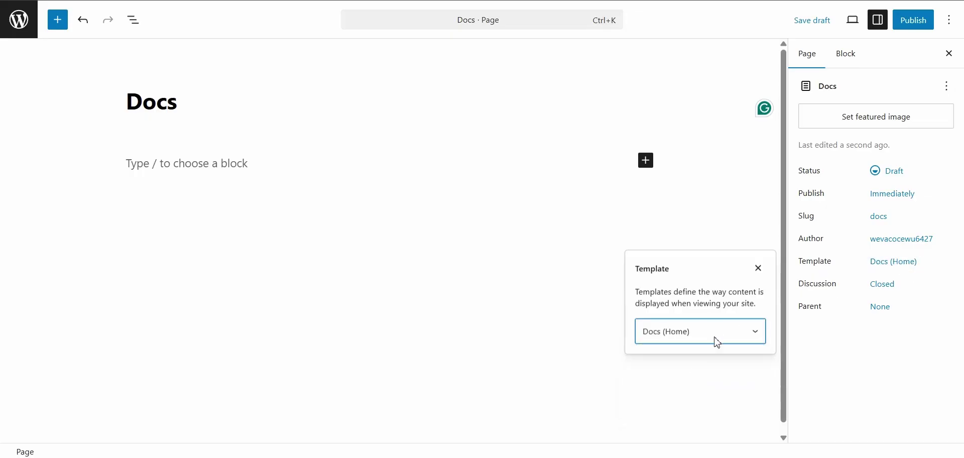
pyautogui.click(921, 26)
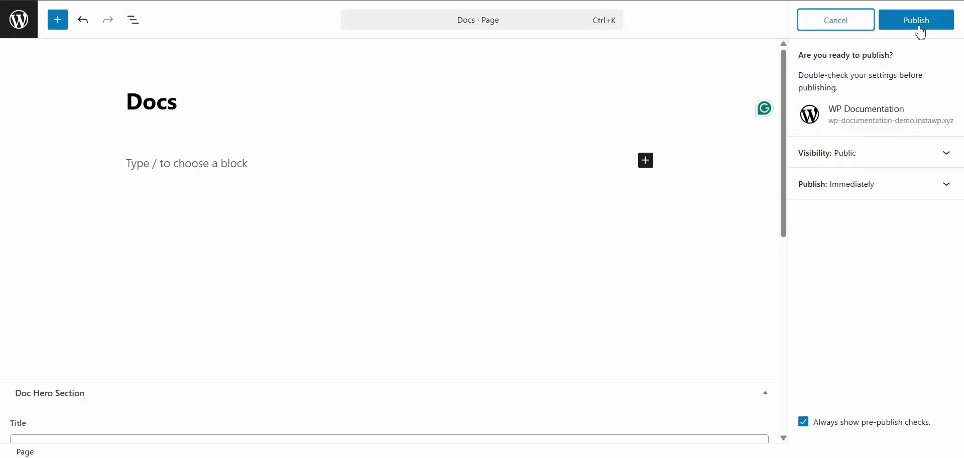
pyautogui.click(922, 28)
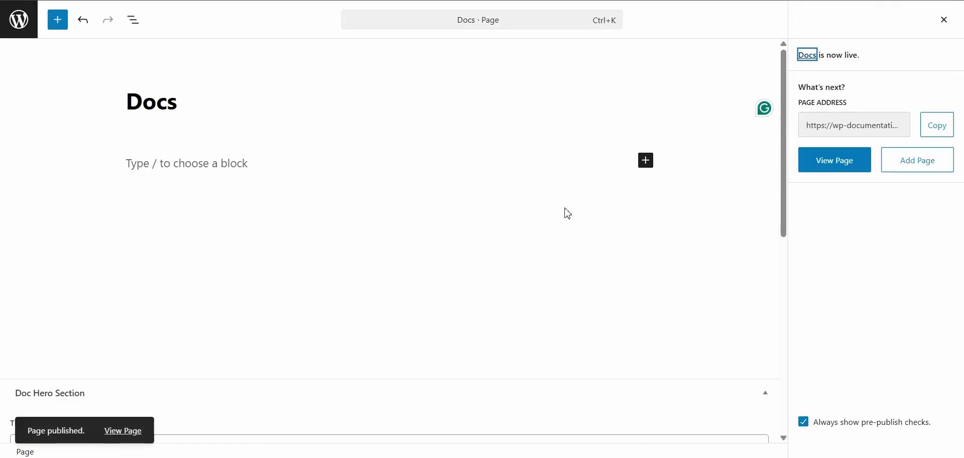
pyautogui.click(25, 28)
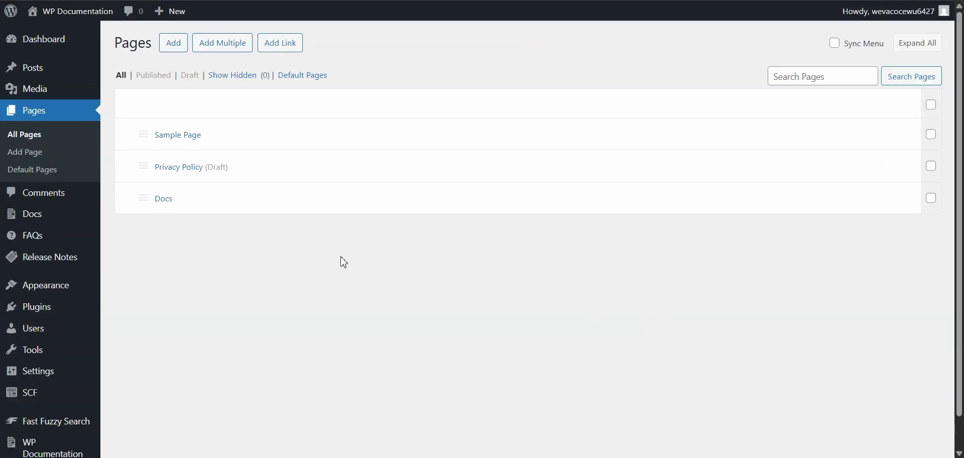
pyautogui.moveTo(38, 371)
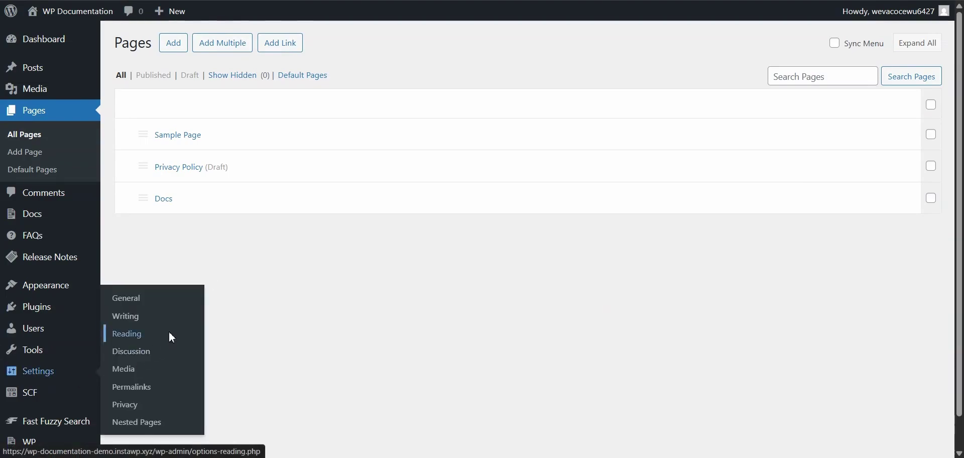
# Set the homepage to a static page showing Docs and save the Reading settings.
pyautogui.click(173, 338)
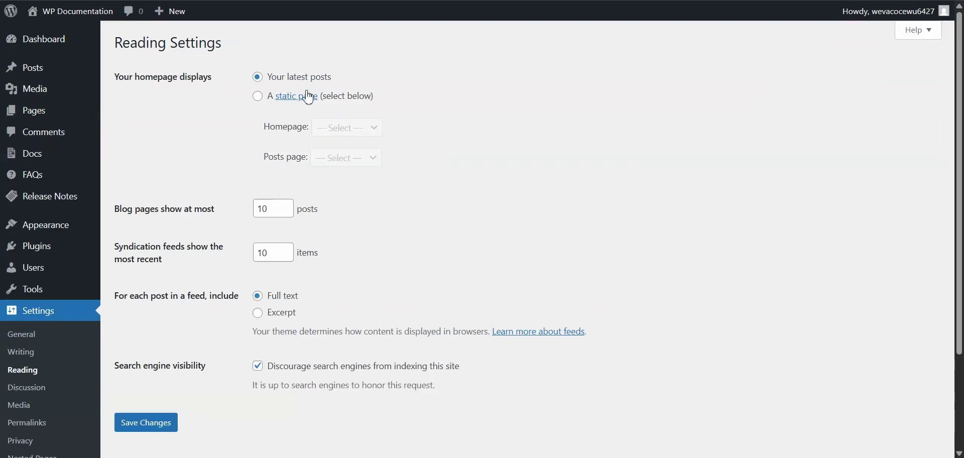
pyautogui.click(257, 96)
pyautogui.click(354, 130)
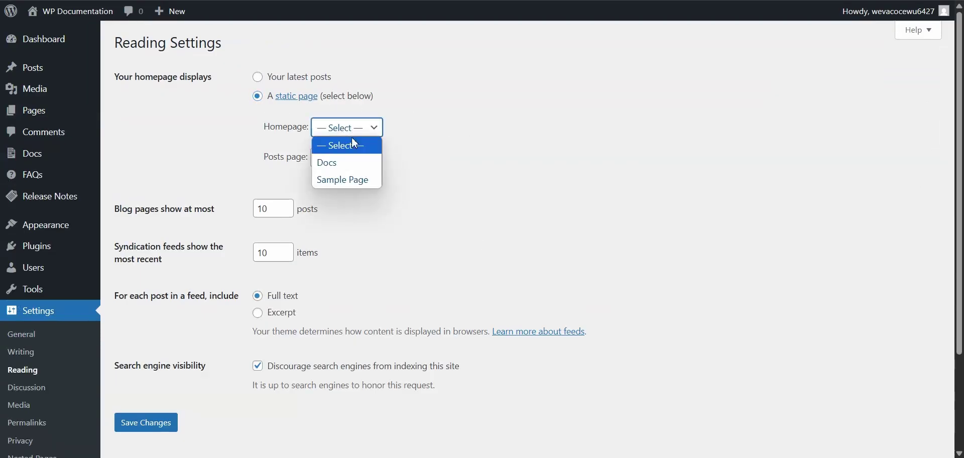
pyautogui.click(352, 162)
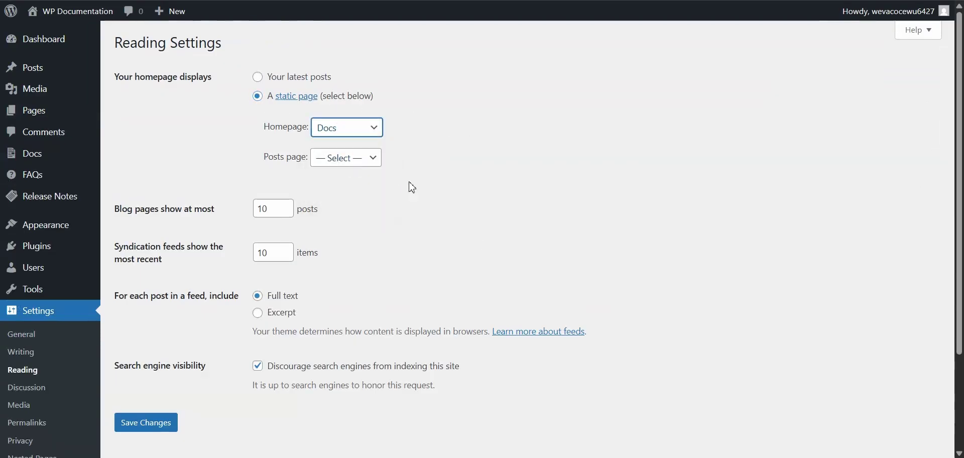
pyautogui.click(155, 430)
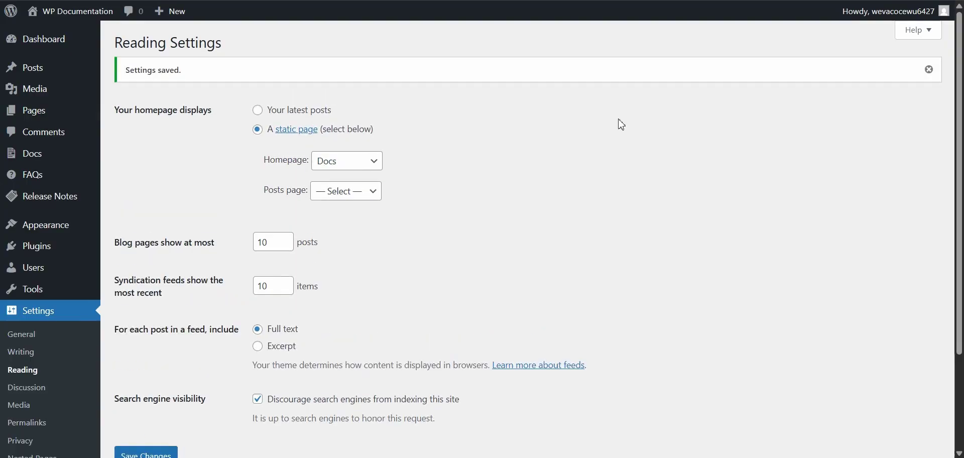
# Scroll through the WP Documentation customizer options, briefly opening and closing the primary colour picker.
pyautogui.scroll(-2, 30, 236)
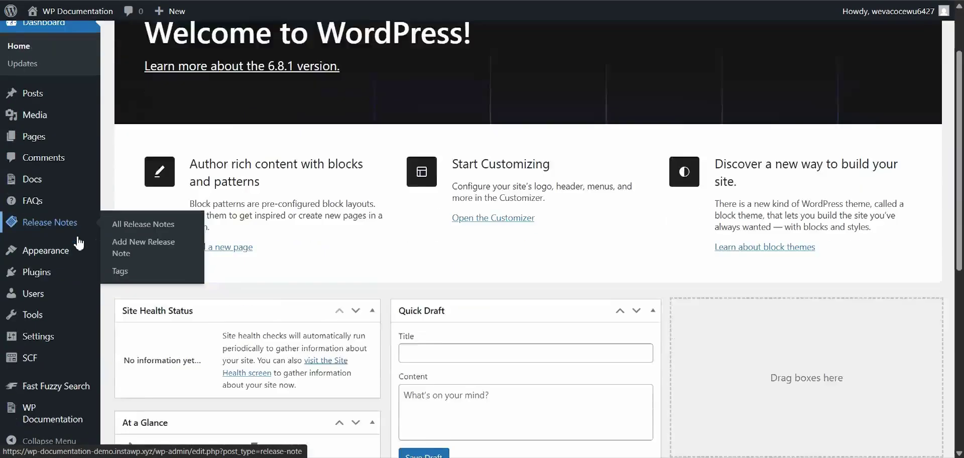
pyautogui.scroll(-3, 58, 412)
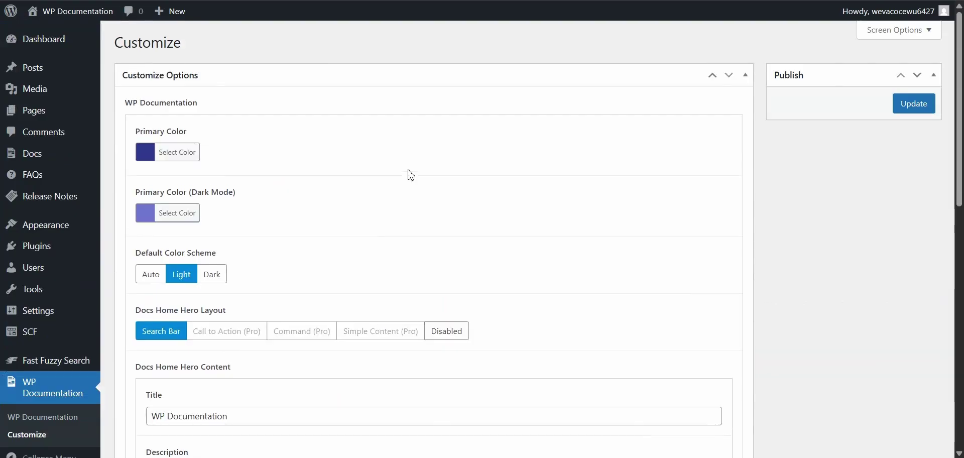
pyautogui.scroll(-1, 445, 170)
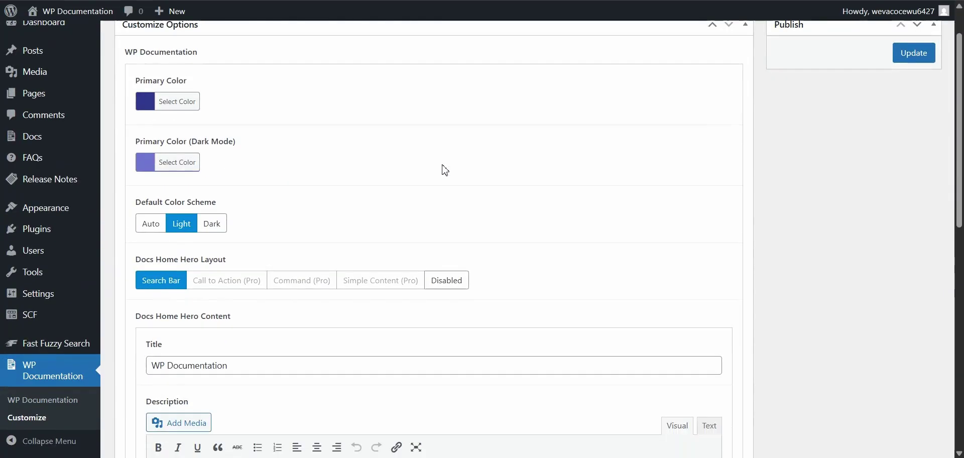
pyautogui.click(179, 97)
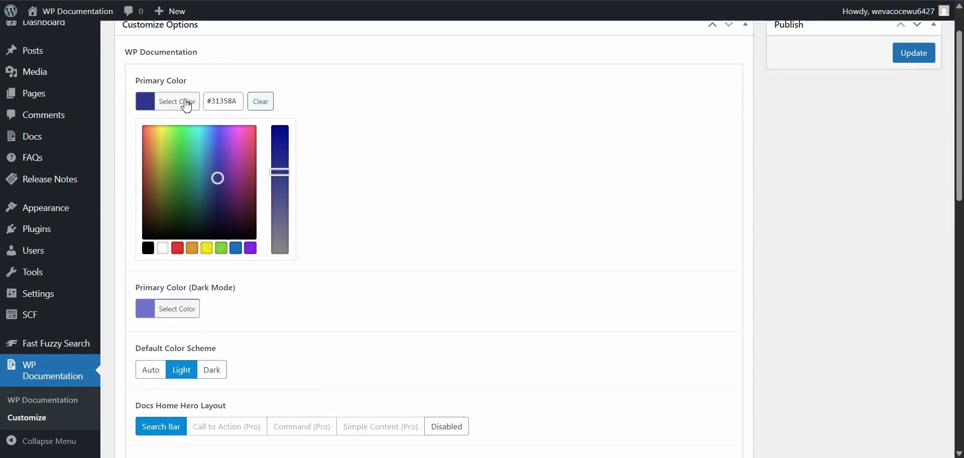
pyautogui.click(187, 100)
pyautogui.scroll(-2, 371, 105)
pyautogui.scroll(-1, 371, 105)
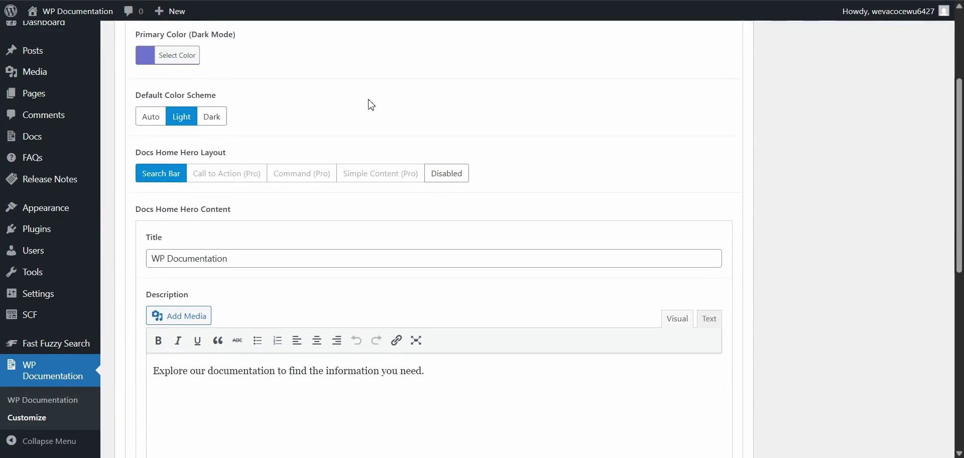
pyautogui.scroll(-1, 371, 105)
pyautogui.scroll(-1, 371, 105)
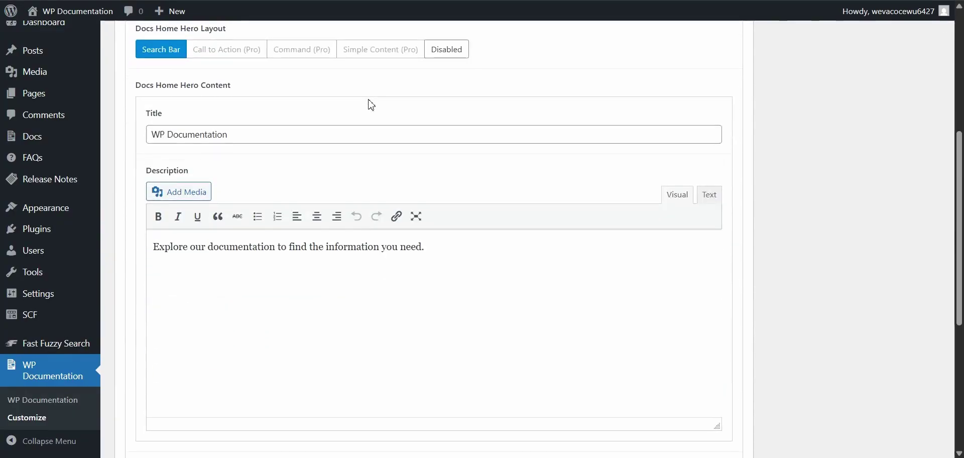
pyautogui.scroll(-2, 371, 105)
pyautogui.scroll(-2, 371, 105)
pyautogui.scroll(-2, 372, 105)
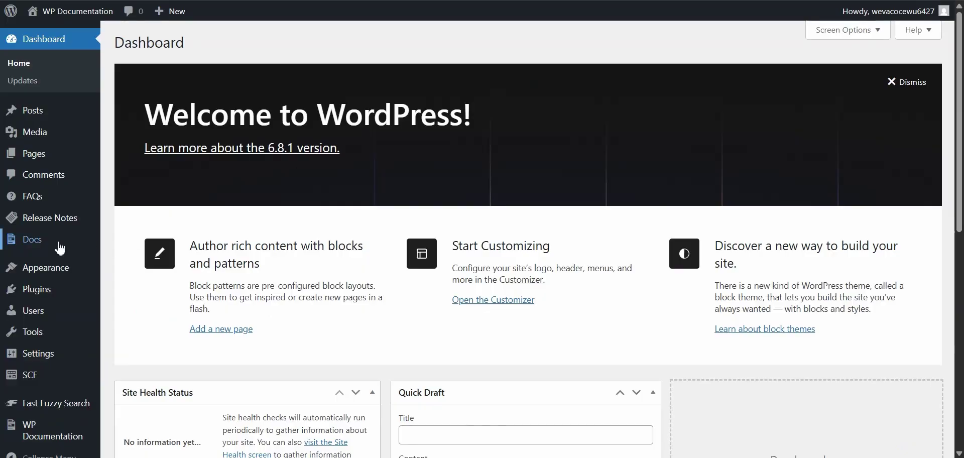
# Publish a new doc titled 'Getting Started' through Docs > Add Multiple.
pyautogui.click(59, 245)
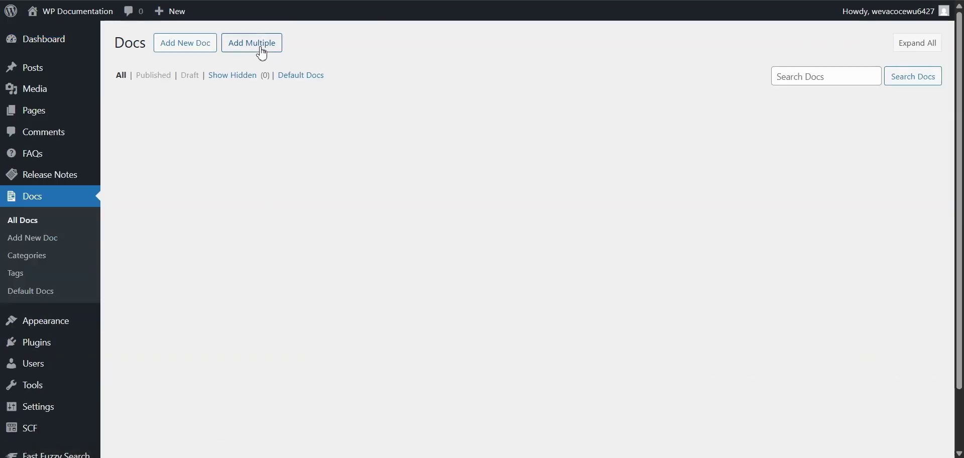
pyautogui.click(263, 53)
pyautogui.write('Gett')
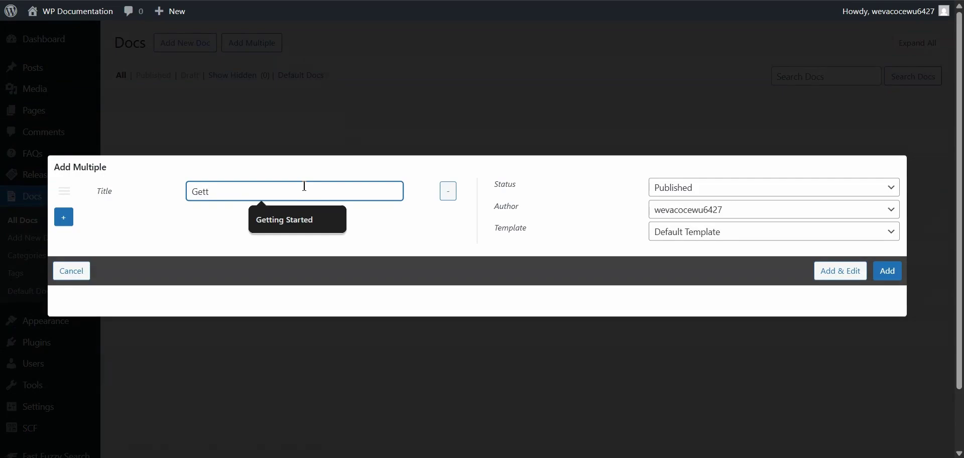
pyautogui.press('Down')
pyautogui.press('Return')
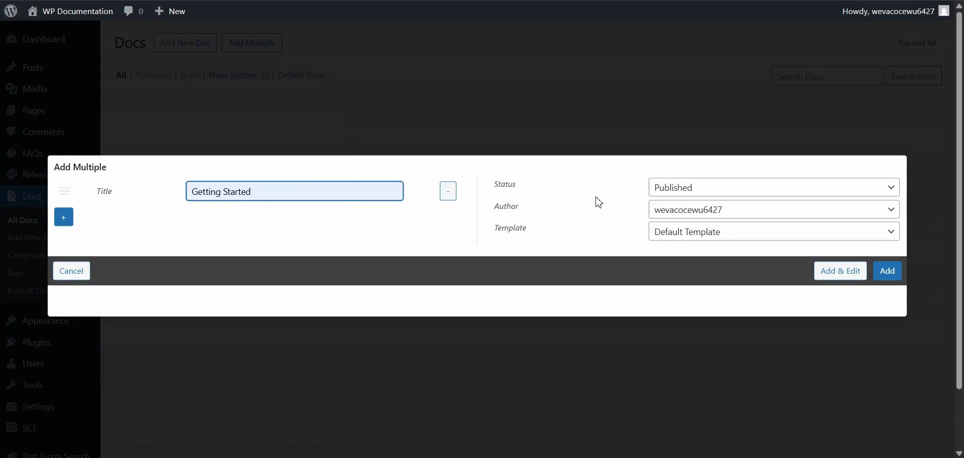
pyautogui.click(887, 273)
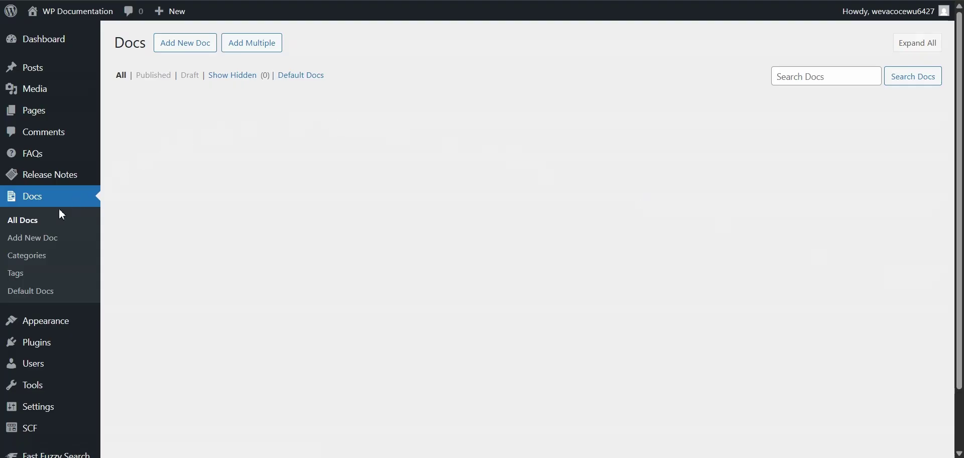
# Add a child doc titled 'Code Snippets' under Getting Started.
pyautogui.click(50, 220)
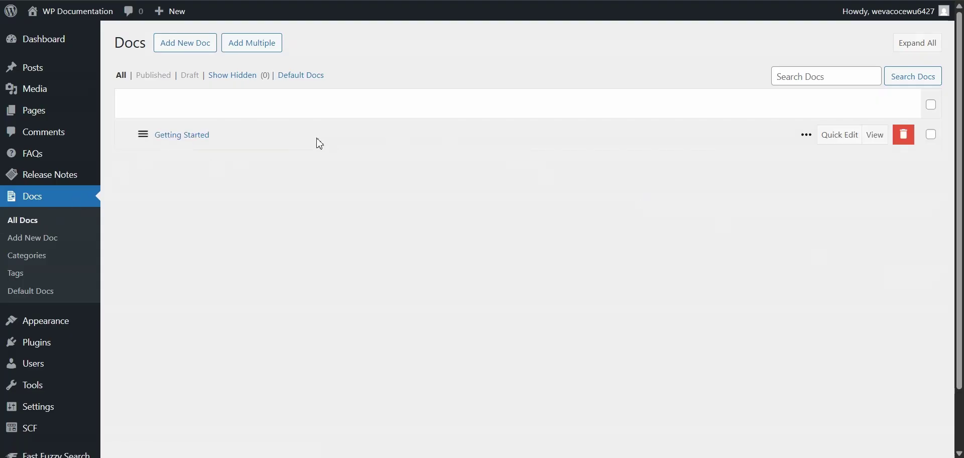
pyautogui.moveTo(482, 134)
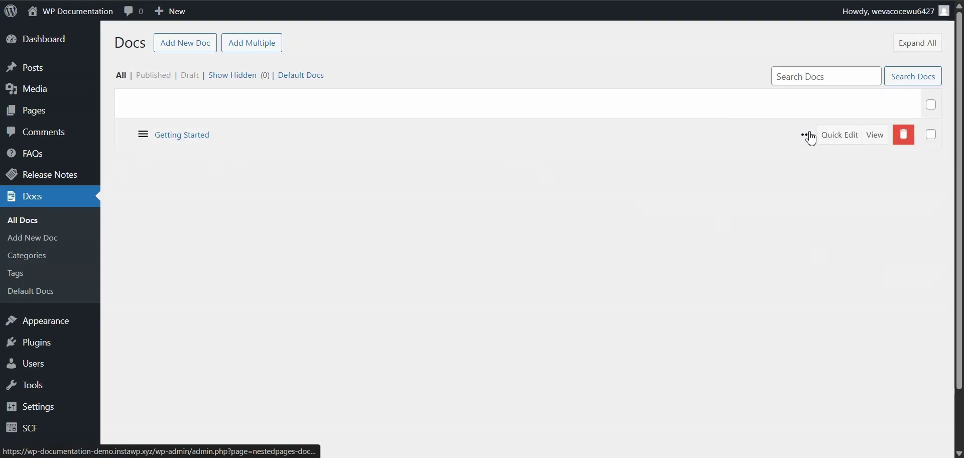
pyautogui.click(809, 136)
pyautogui.click(787, 180)
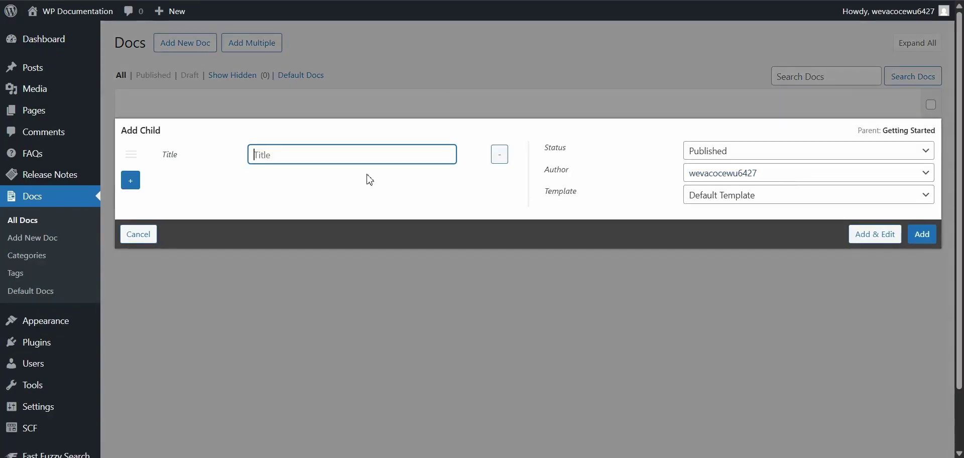
pyautogui.write('Co')
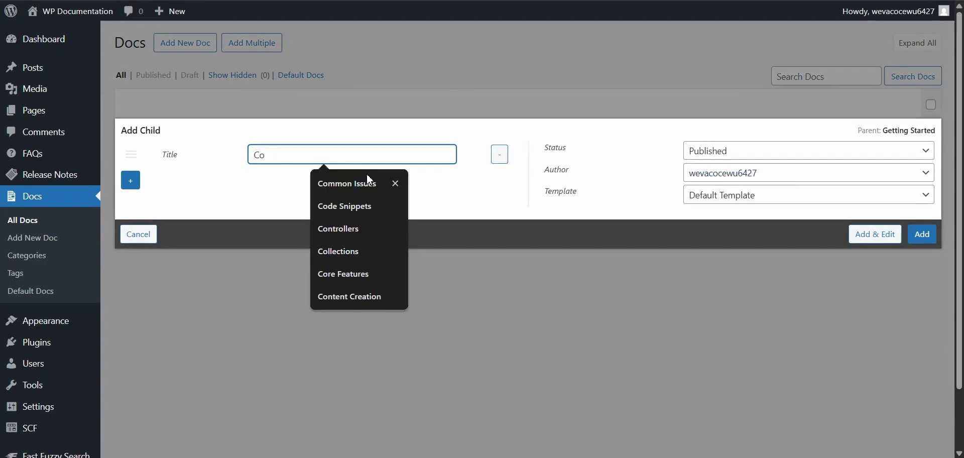
pyautogui.press('Down')
pyautogui.press('Down')
pyautogui.press('Return')
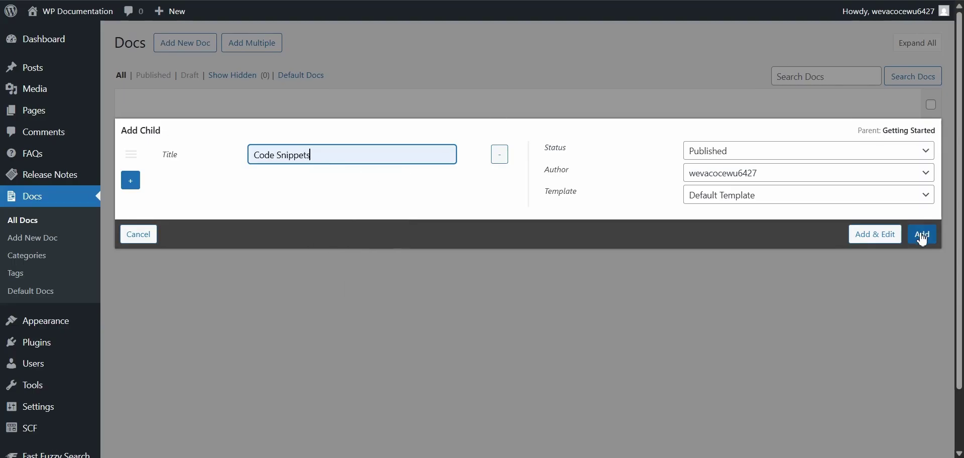
pyautogui.click(924, 235)
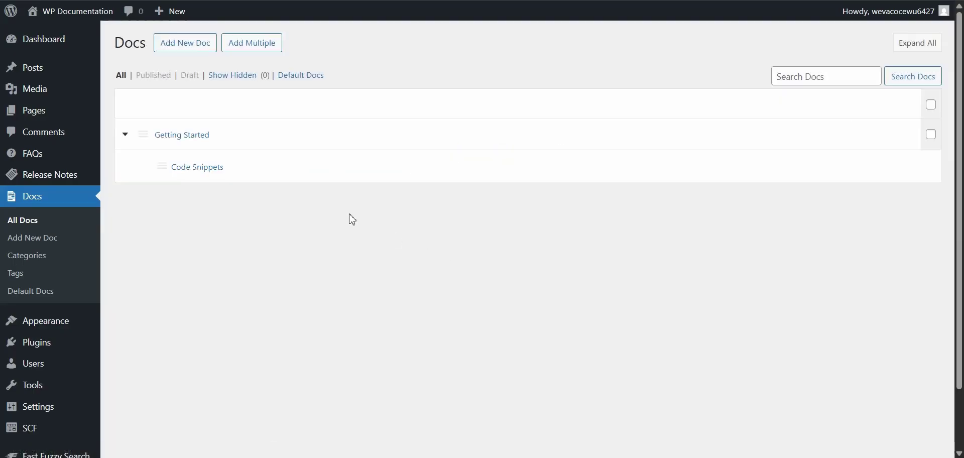
# Paste the Highlight.js introduction and feature list from clipboard history into Code Snippets and save.
pyautogui.click(218, 173)
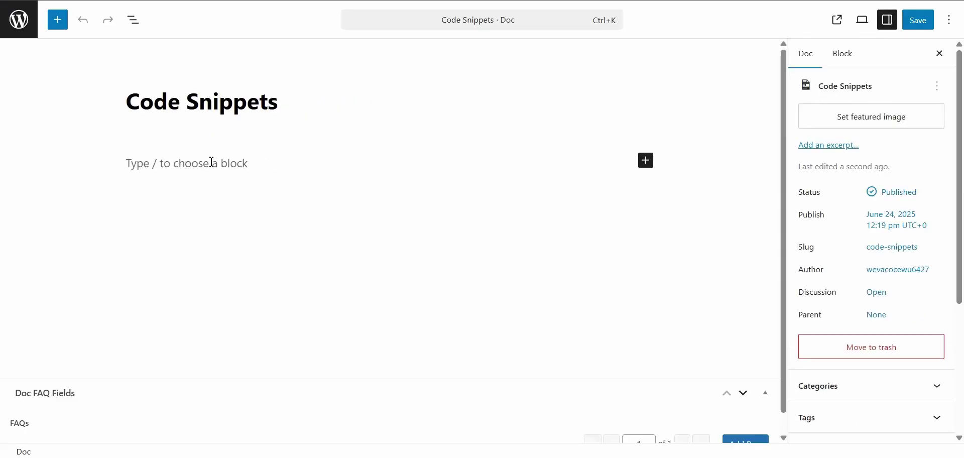
pyautogui.click(216, 165)
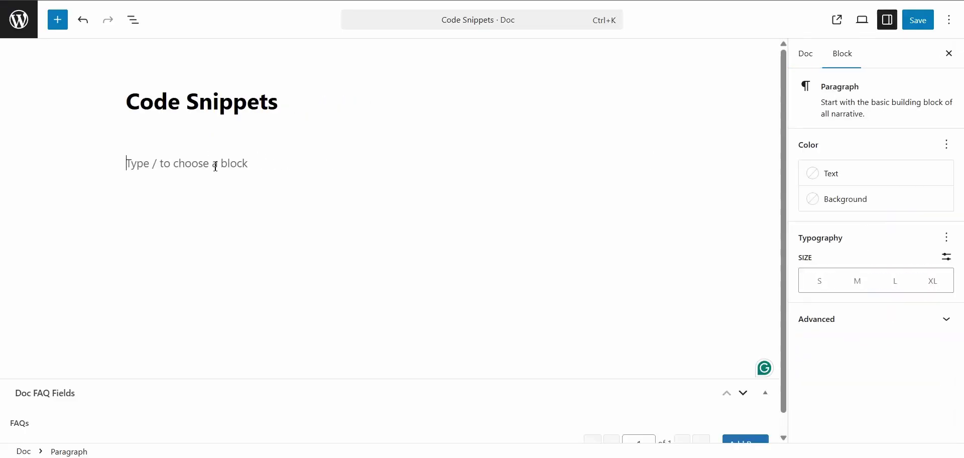
pyautogui.press('super+v')
pyautogui.press('super')
pyautogui.click(196, 160)
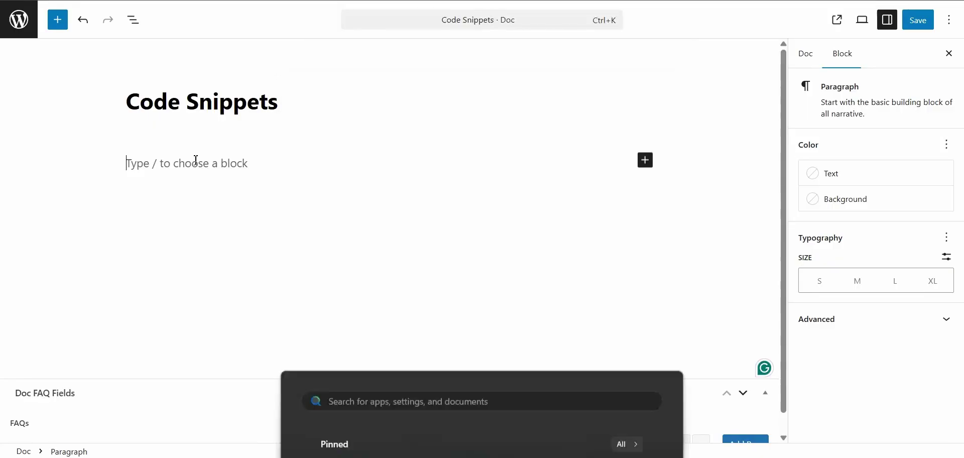
pyautogui.press('super+v')
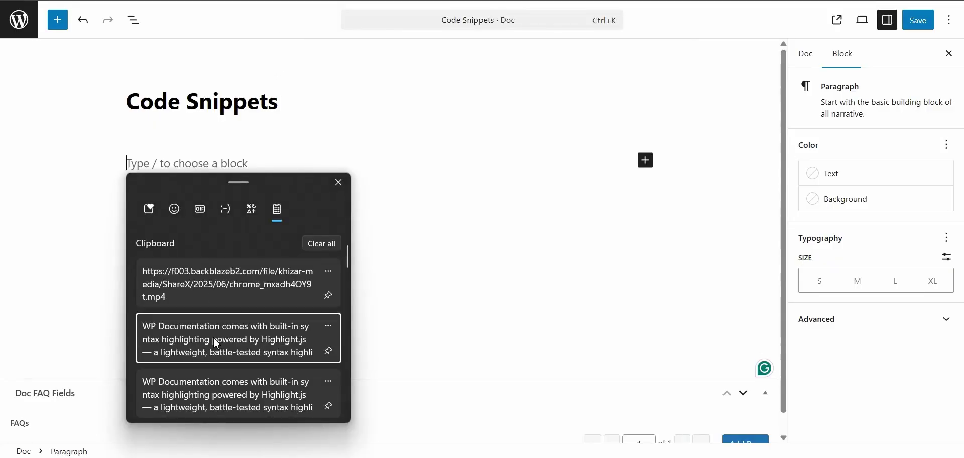
pyautogui.click(213, 337)
pyautogui.scroll(5, 502, 159)
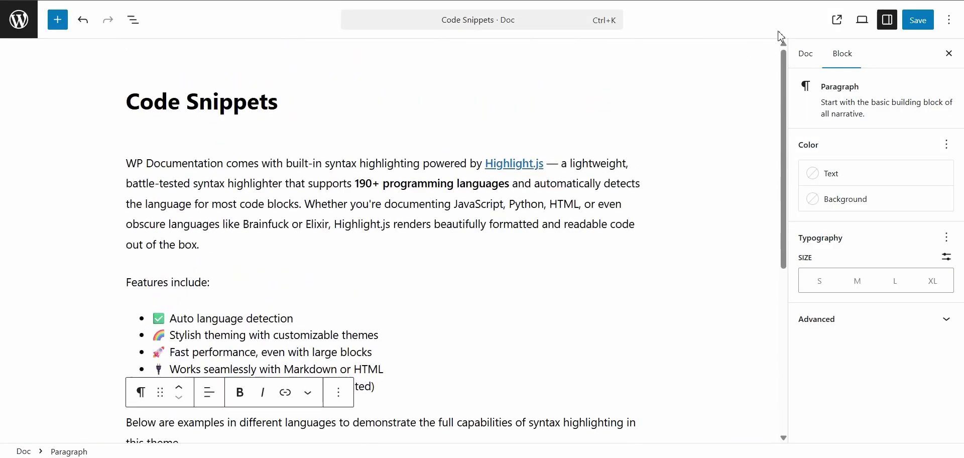
pyautogui.click(919, 23)
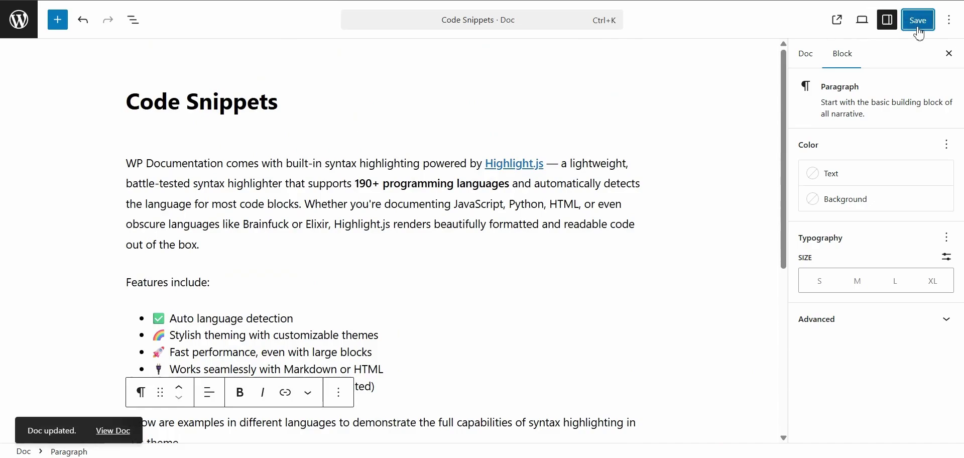
# View the published Code Snippets doc on the live site.
pyautogui.click(837, 21)
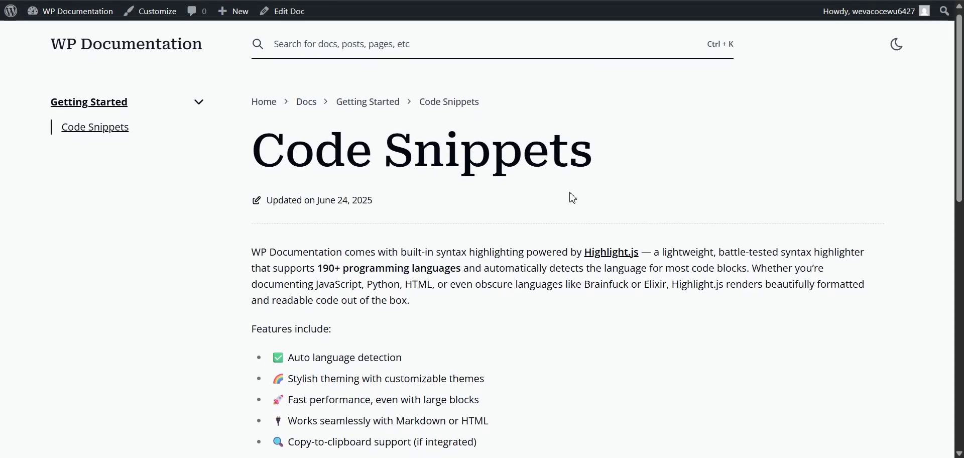
pyautogui.scroll(-5, 573, 197)
pyautogui.scroll(-1, 572, 193)
pyautogui.scroll(7, 571, 196)
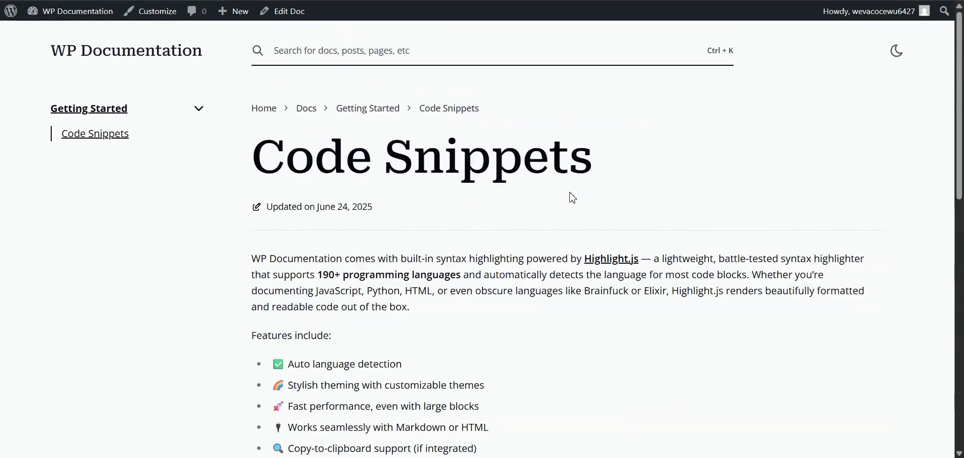
# Follow the WP Documentation site title link and scroll through the resulting page.
pyautogui.click(200, 65)
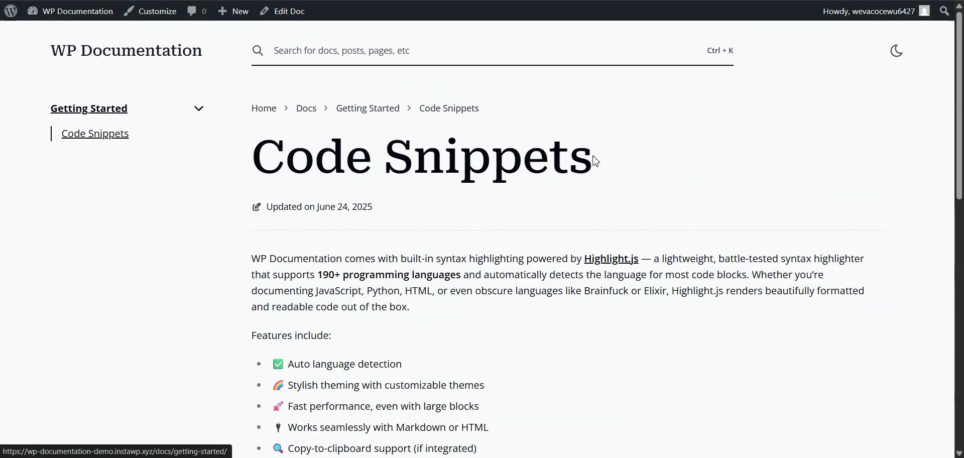
pyautogui.scroll(-1, 601, 162)
pyautogui.scroll(-3, 601, 162)
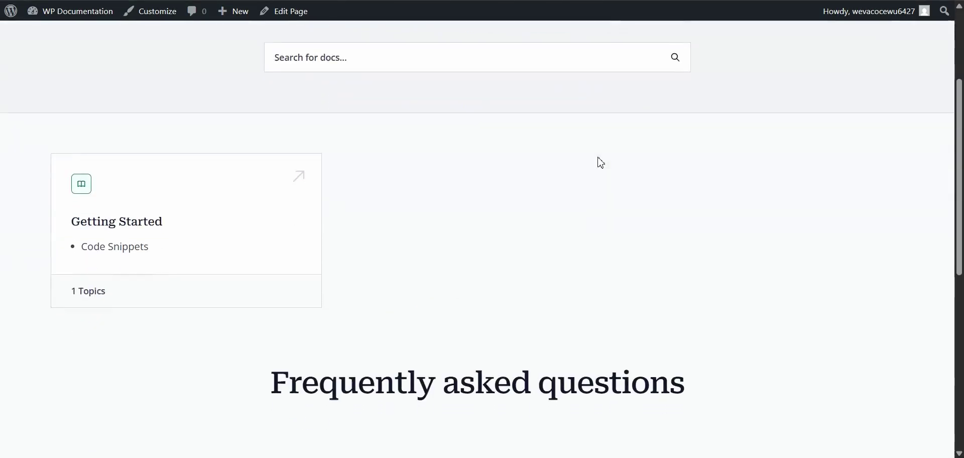
pyautogui.scroll(-1, 601, 162)
pyautogui.scroll(5, 601, 162)
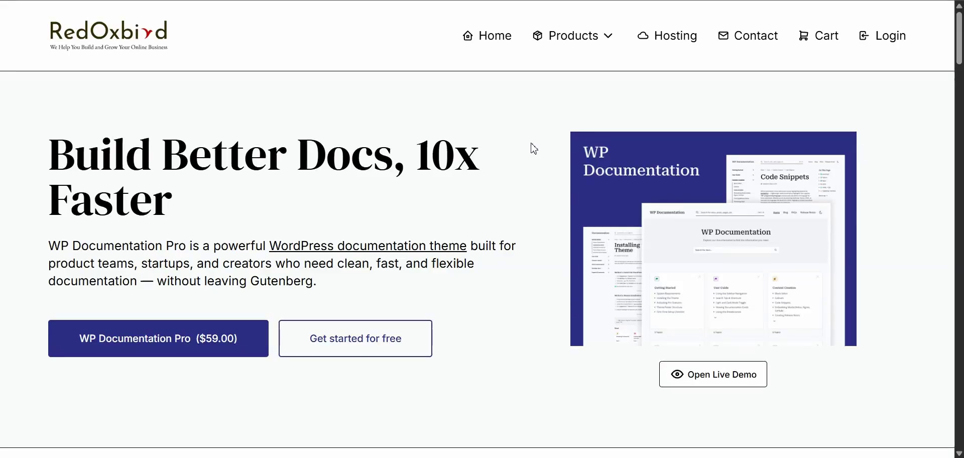
# Scroll the WP Documentation Pro page past features and FAQs to the Free and $59 Pro pricing.
pyautogui.scroll(-4, 534, 148)
pyautogui.scroll(-4, 534, 148)
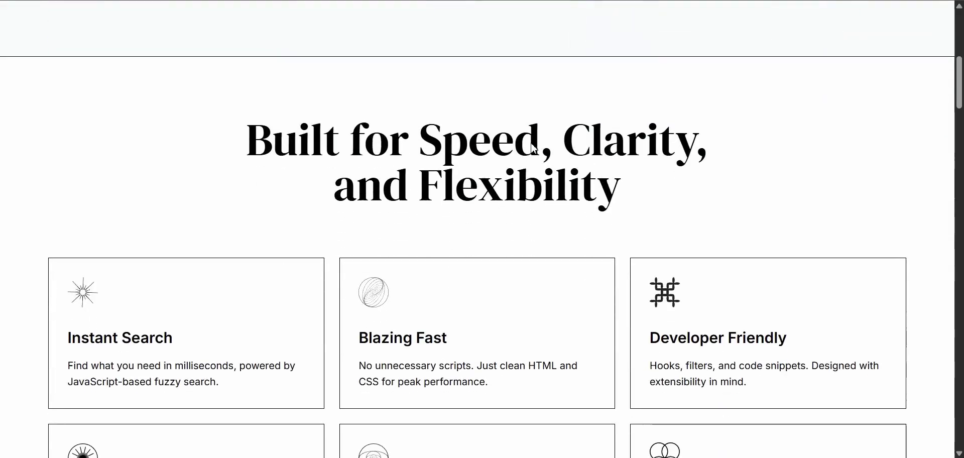
pyautogui.scroll(-2, 534, 148)
pyautogui.scroll(-2, 534, 148)
pyautogui.scroll(-5, 534, 148)
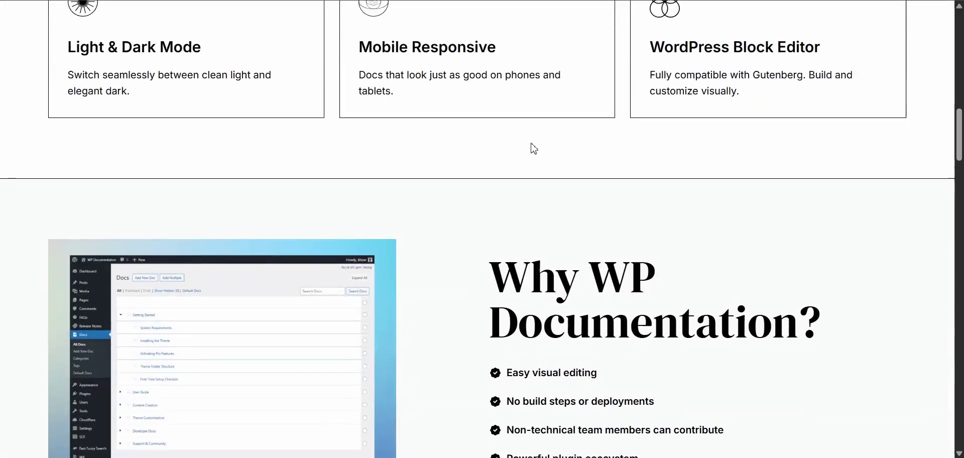
pyautogui.scroll(-5, 534, 148)
pyautogui.scroll(-4, 534, 148)
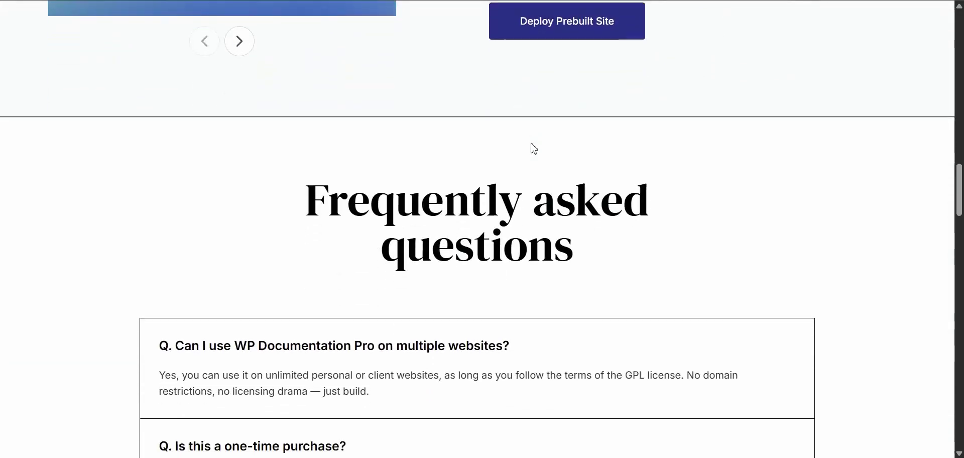
pyautogui.scroll(-5, 534, 149)
pyautogui.scroll(-2, 534, 148)
pyautogui.scroll(-2, 534, 148)
pyautogui.scroll(-2, 534, 148)
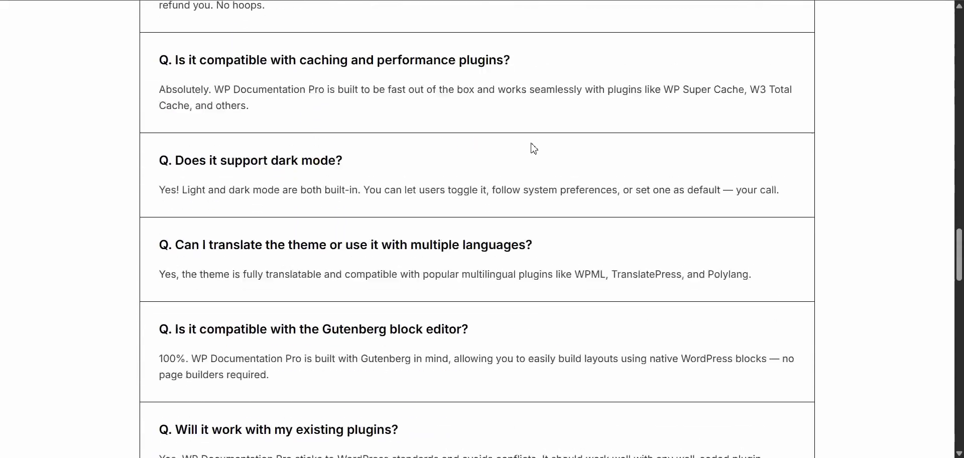
pyautogui.scroll(-5, 534, 148)
pyautogui.scroll(-4, 534, 148)
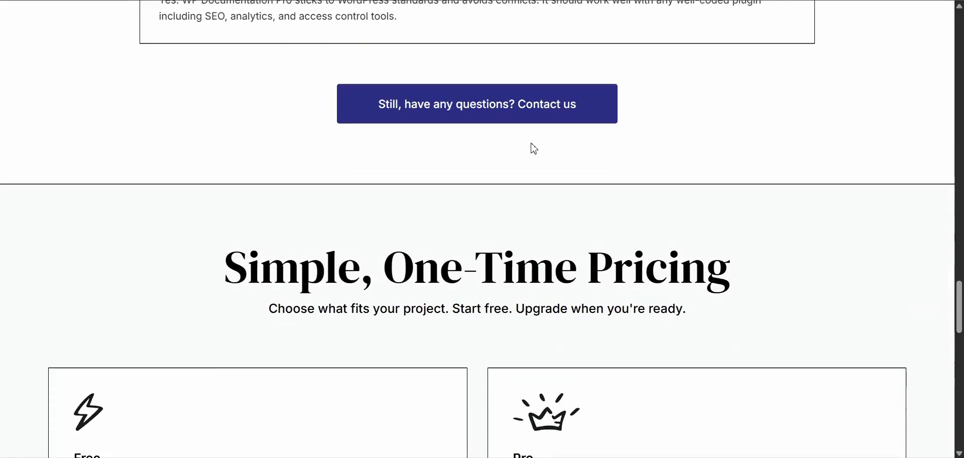
pyautogui.scroll(-3, 534, 148)
pyautogui.scroll(-2, 534, 148)
pyautogui.scroll(-1, 534, 148)
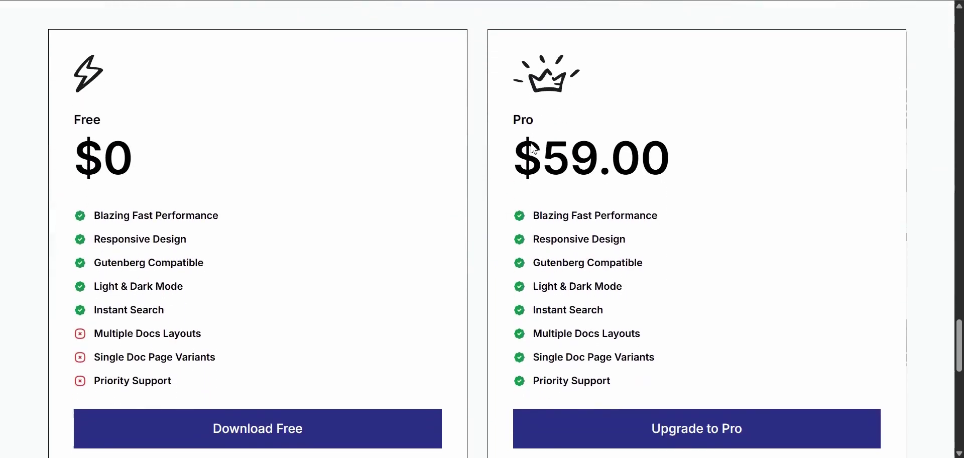
pyautogui.scroll(-1, 535, 149)
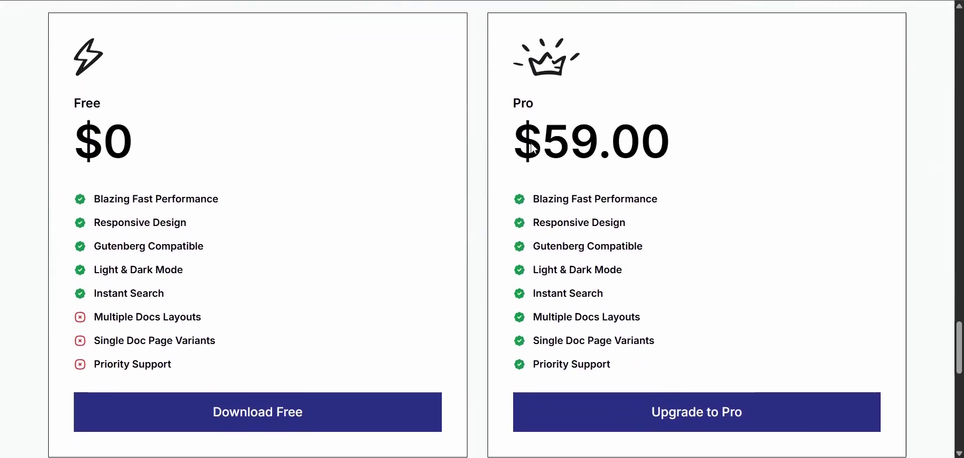